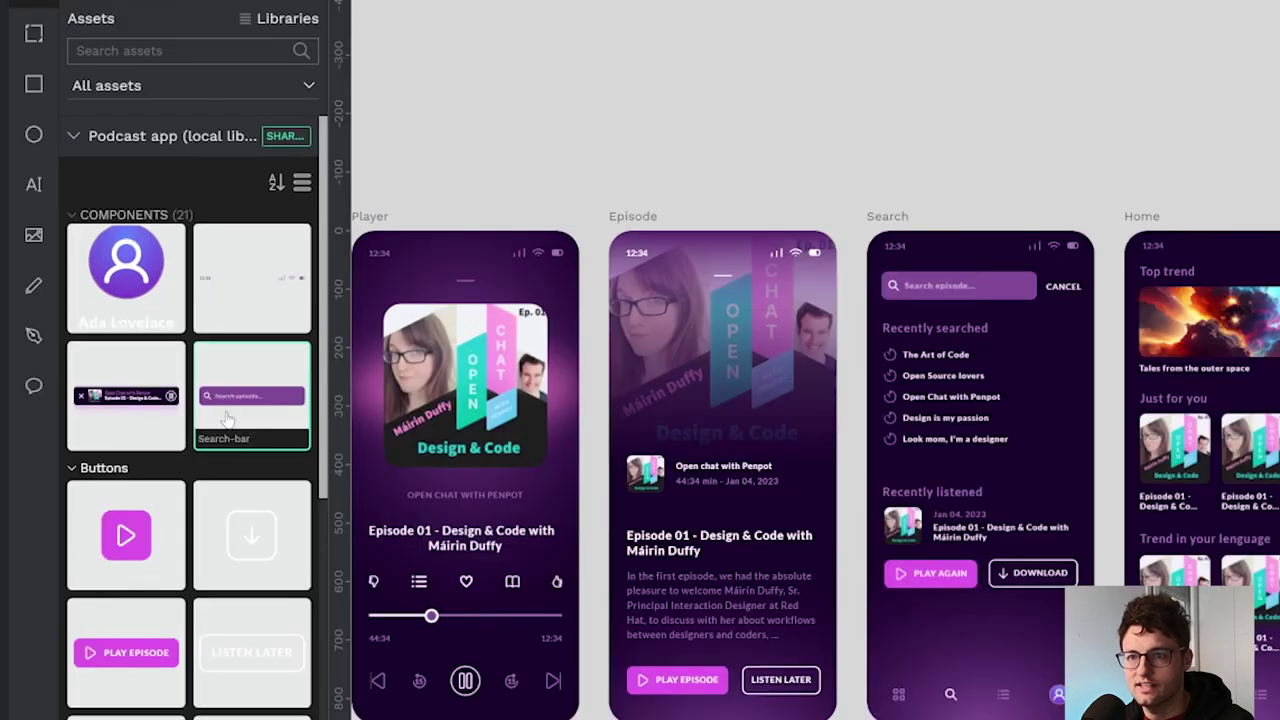
Step: Scroll down through the Podcast app's Components list in the Assets panel
scroll(225, 428, "down", 5)
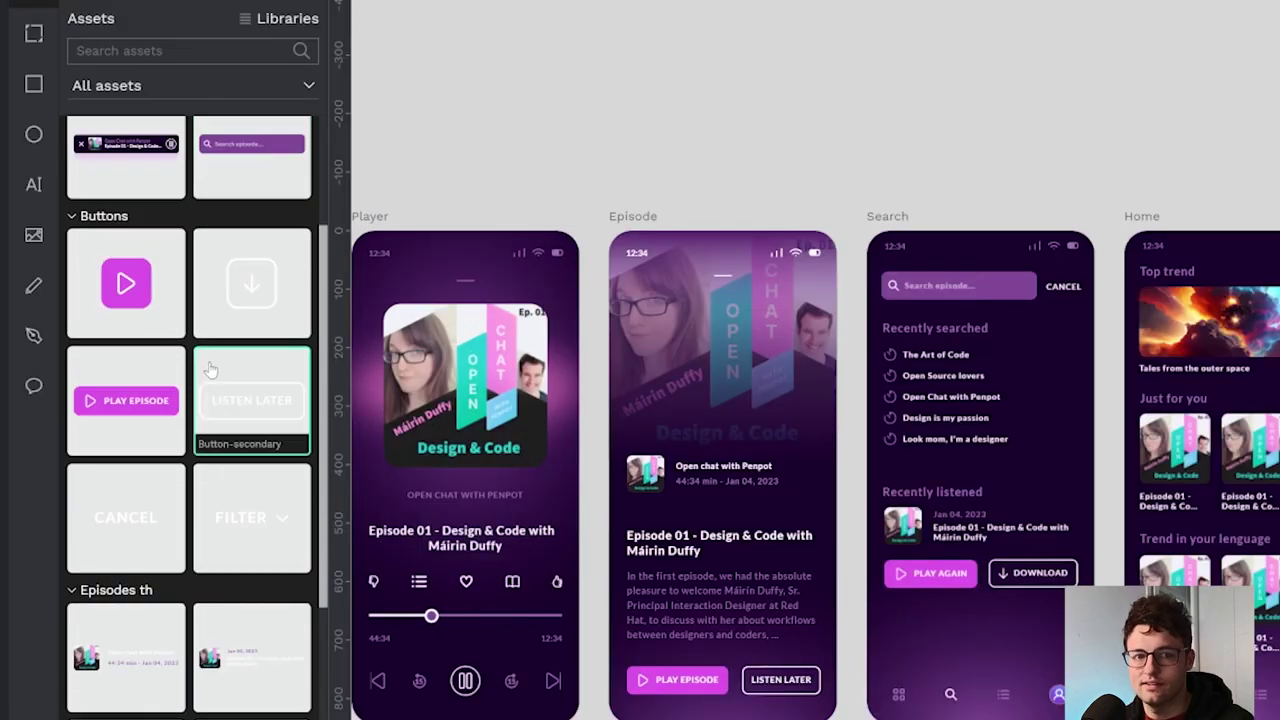
scroll(293, 197, "down", 2)
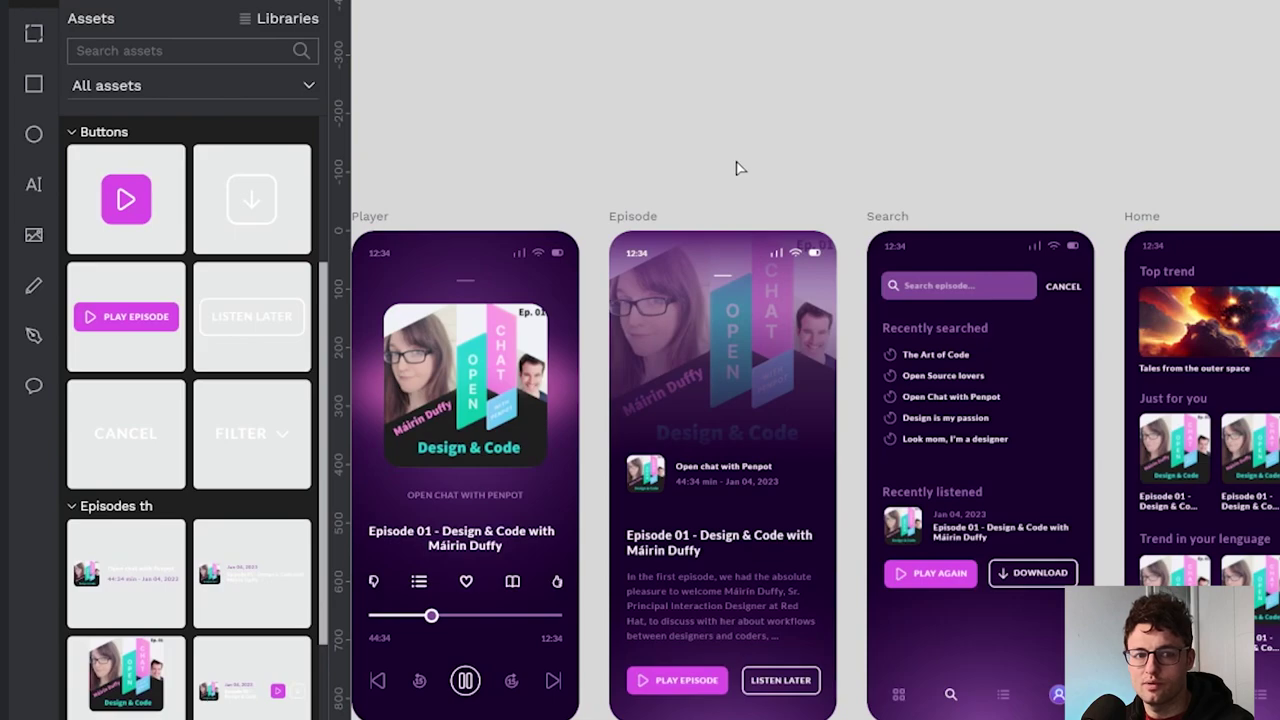
scroll(266, 491, "down", 15)
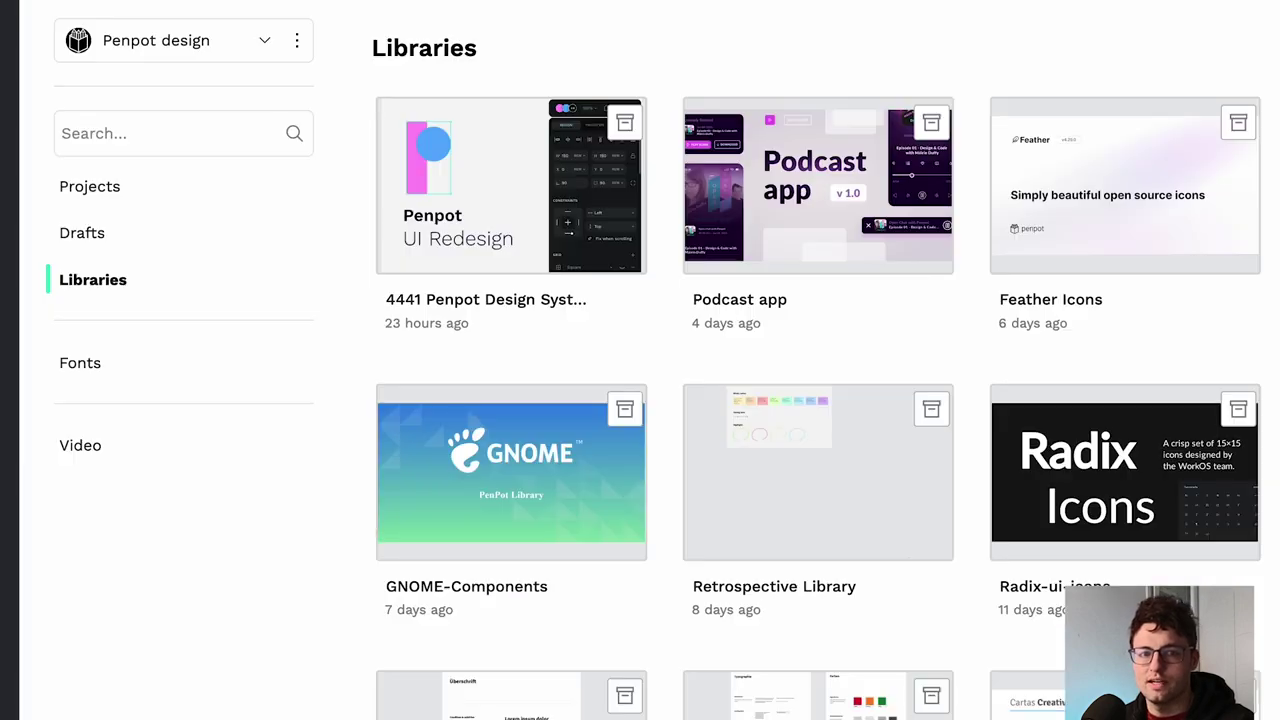
Step: Scroll down the Libraries grid to reach the Material Design Kit file
scroll(818, 400, "down", 5)
scroll(818, 400, "down", 6)
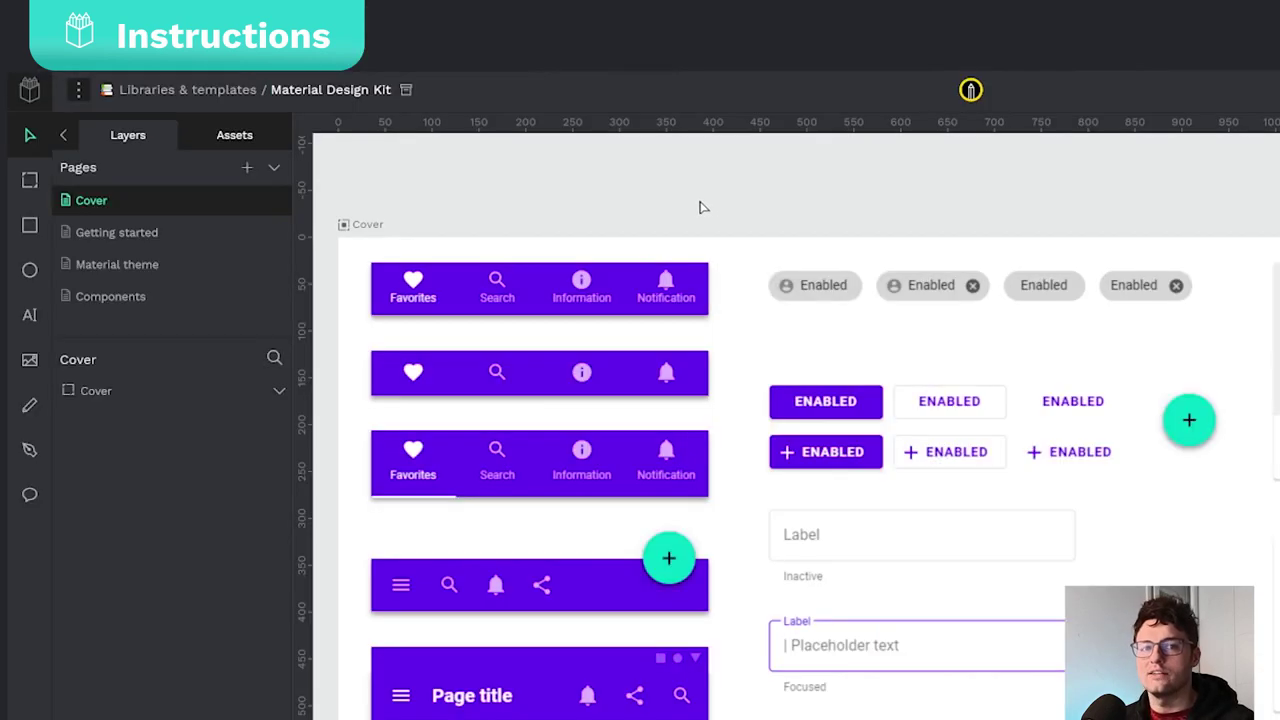
Step: Show the Material Design Kit's Getting started page and pan and scroll through the guide
left_click(175, 233)
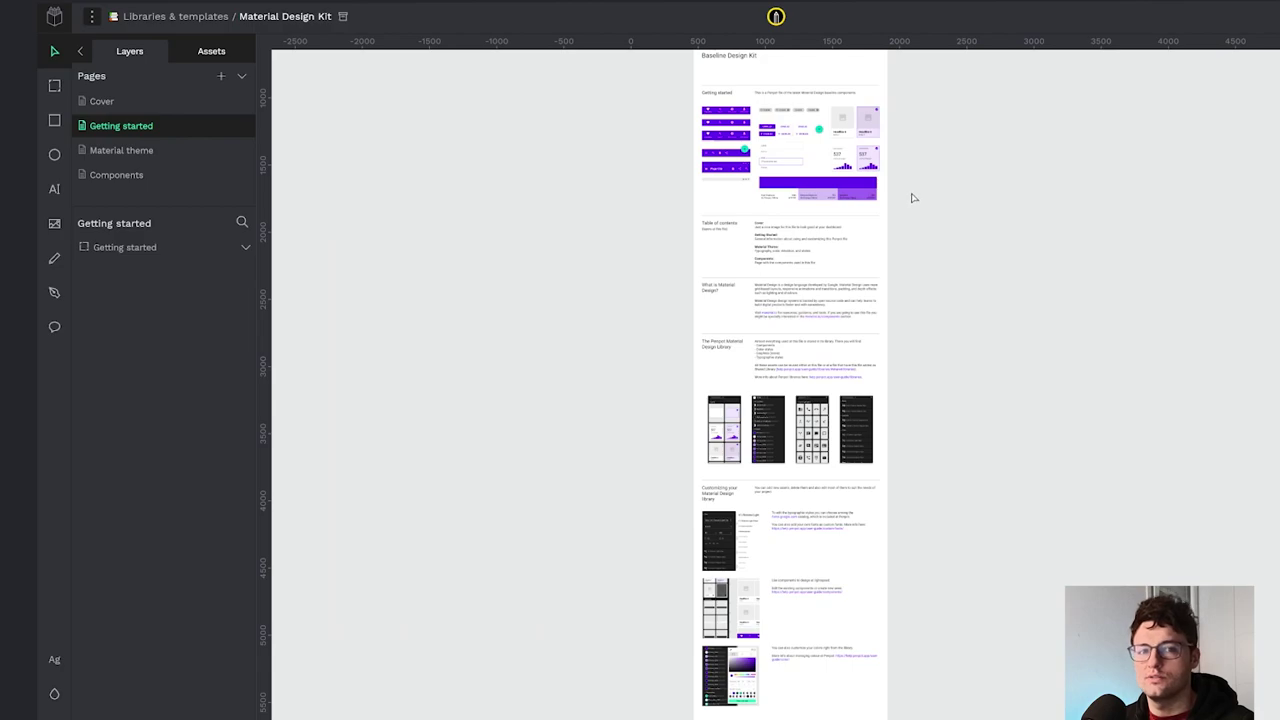
scroll(907, 184, "up", 3)
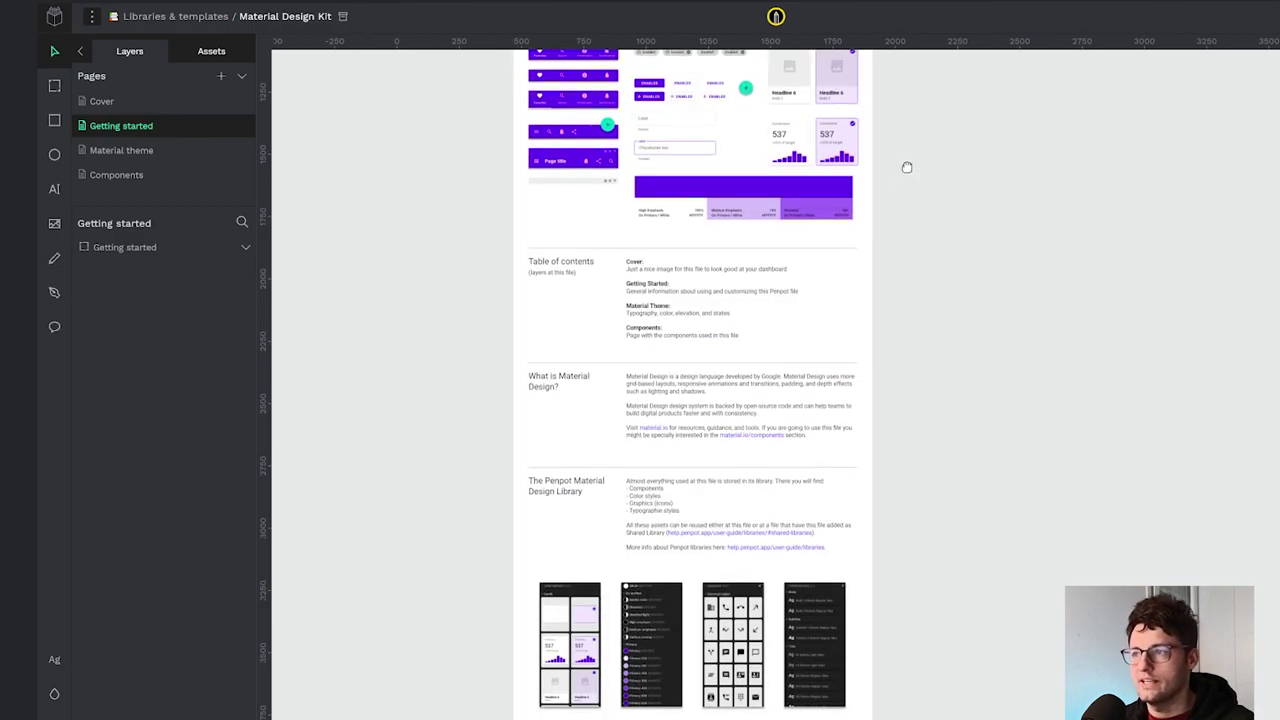
left_click_drag(906, 169, 943, 243)
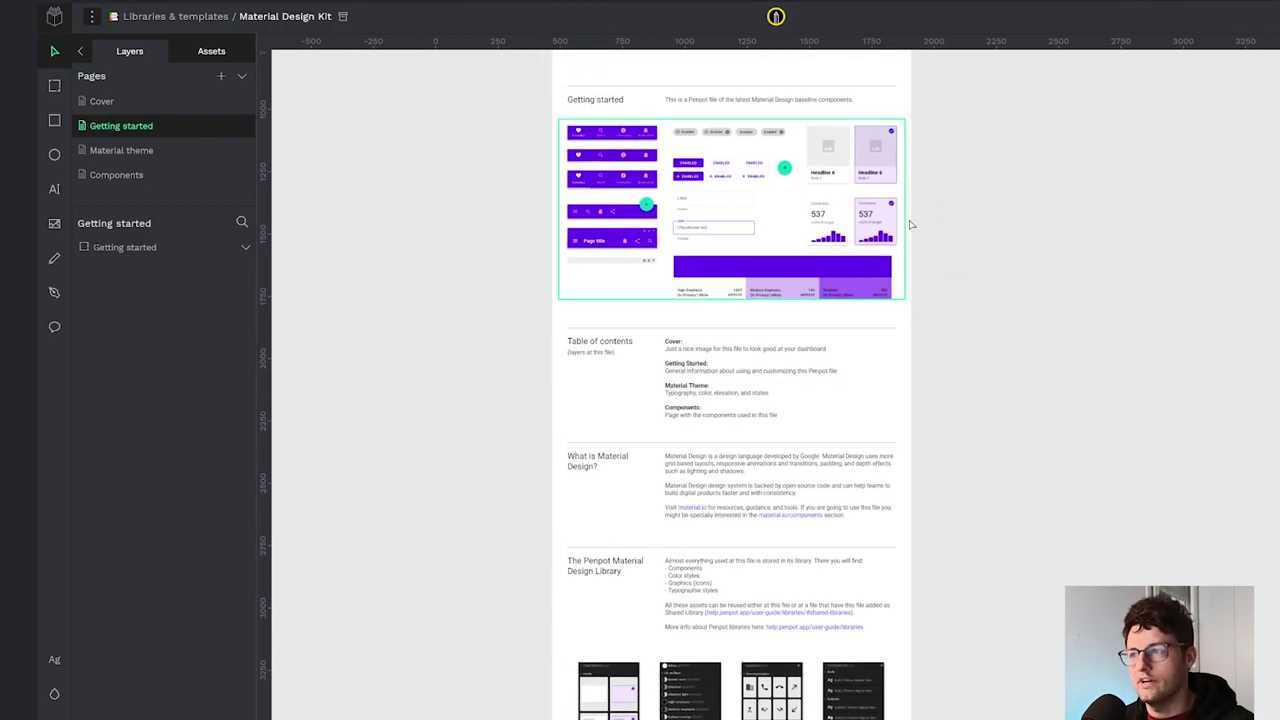
scroll(960, 182, "up", 2)
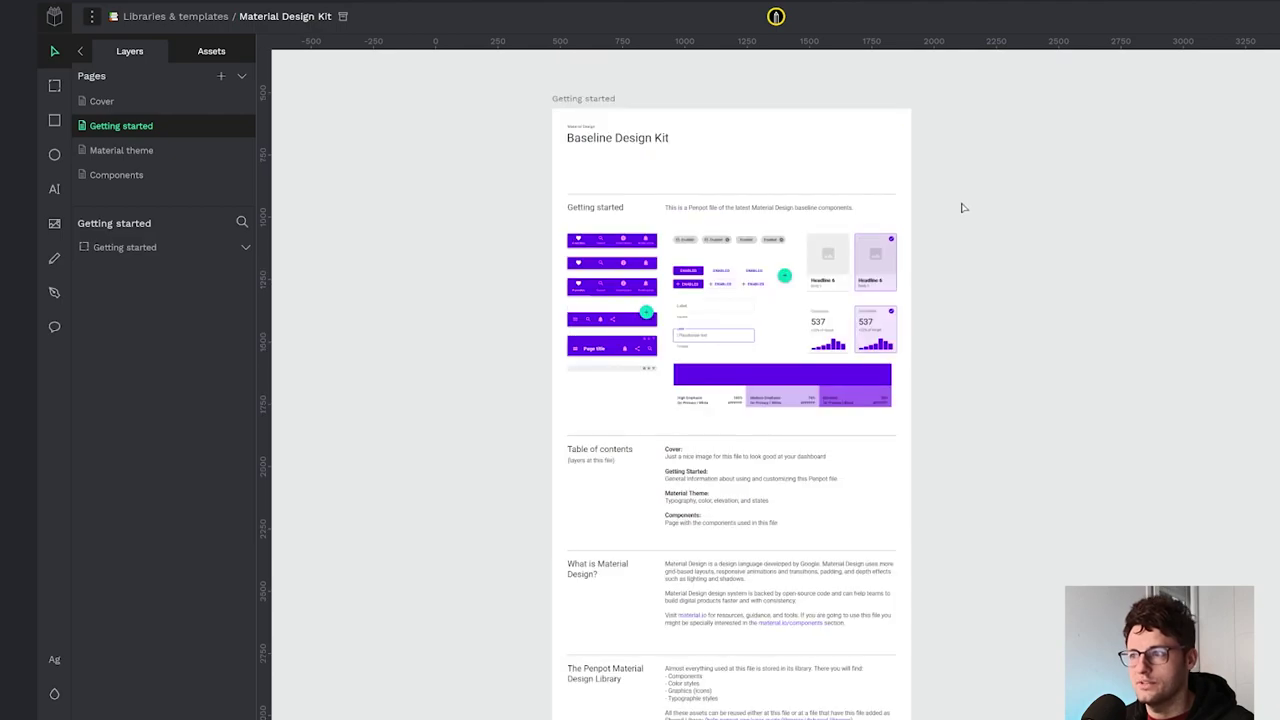
scroll(963, 207, "down", 4)
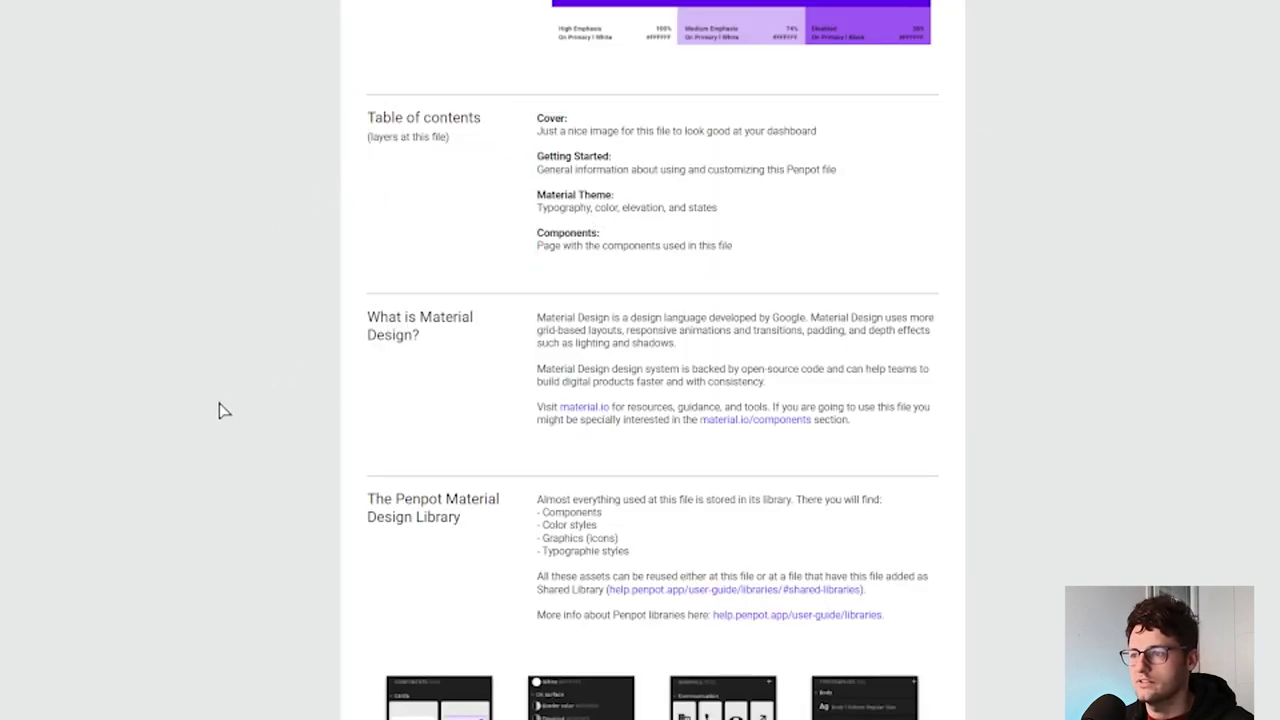
scroll(257, 420, "down", 3)
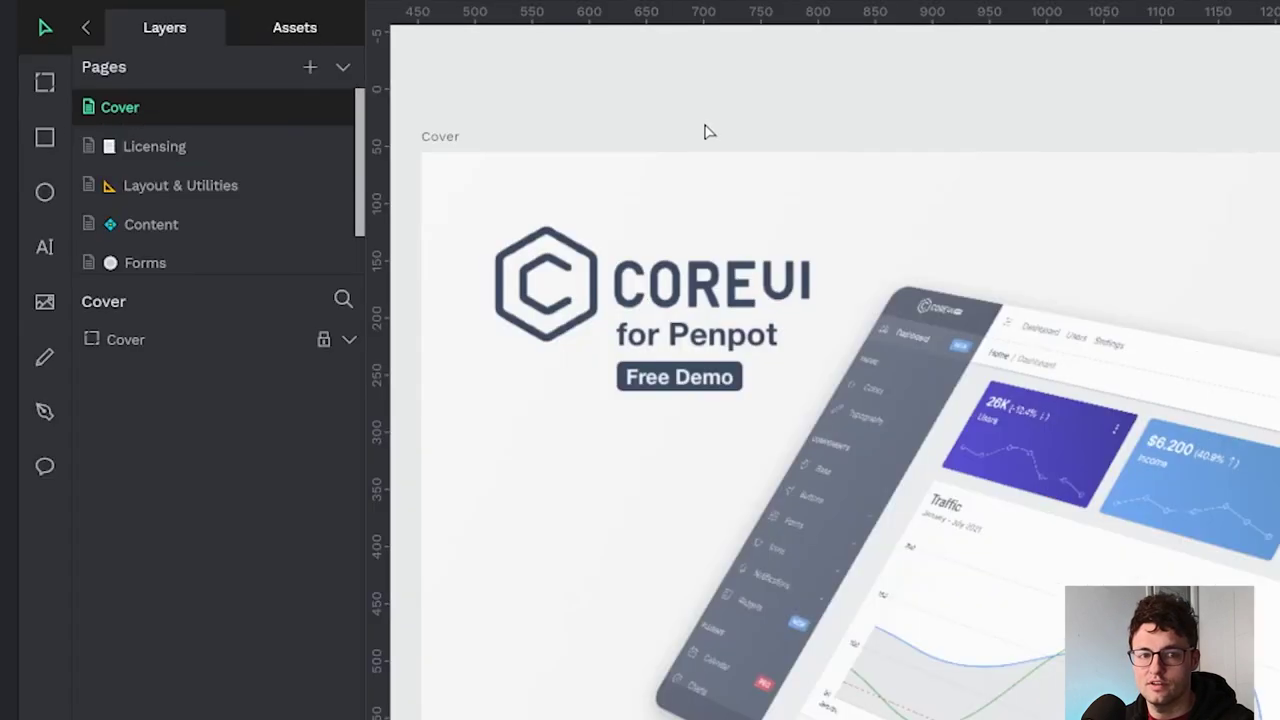
Step: Switch to the CoreUI demo file's Licensing page
left_click(213, 150)
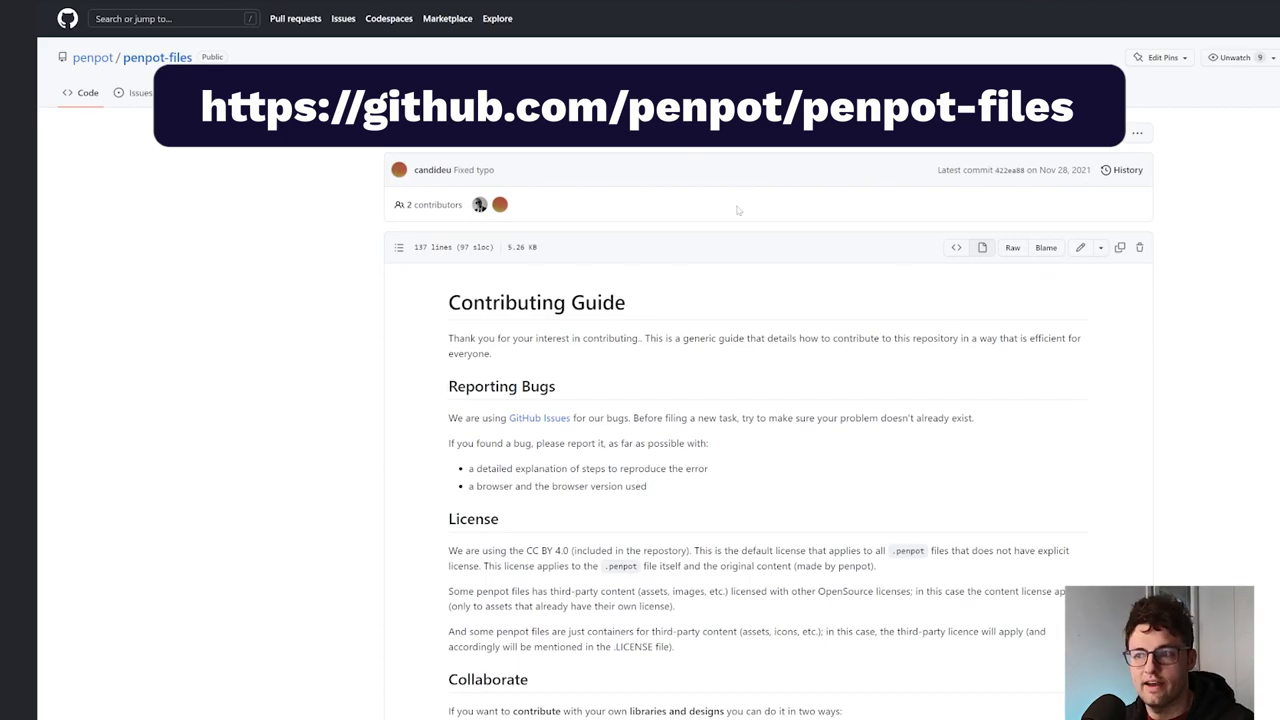
scroll(740, 205, "down", 1)
scroll(735, 214, "down", 3)
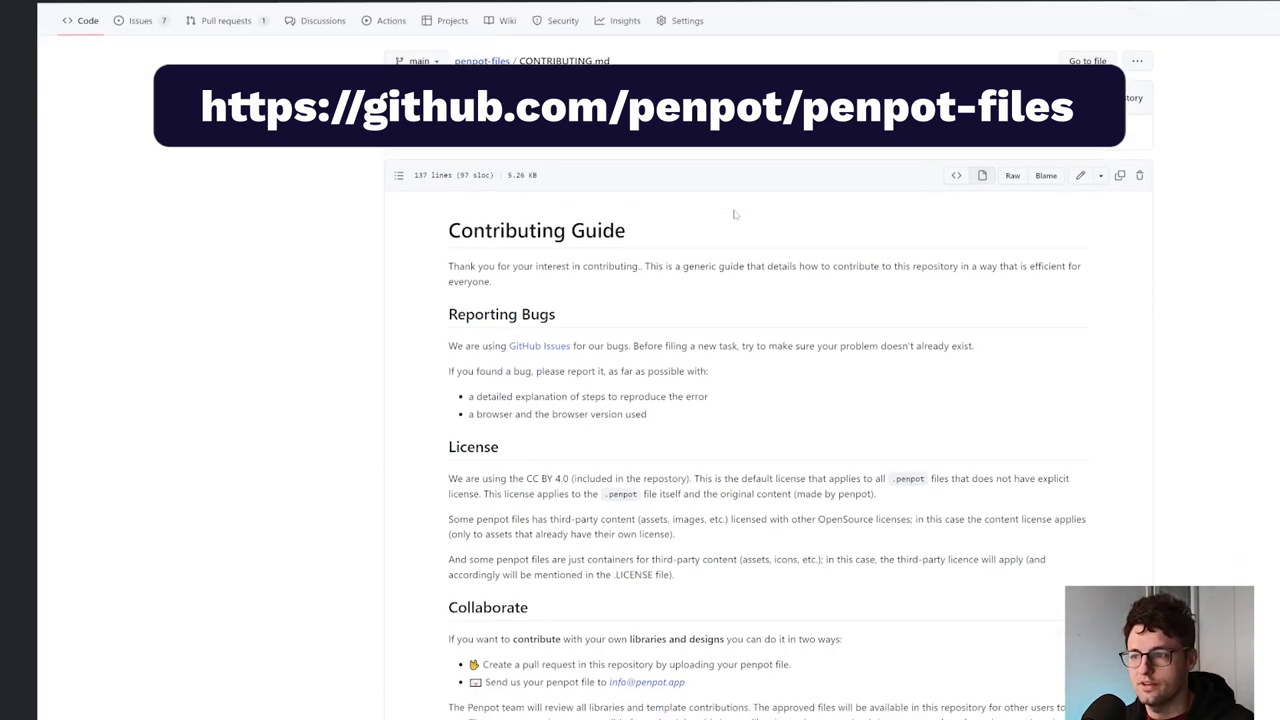
scroll(735, 214, "down", 1)
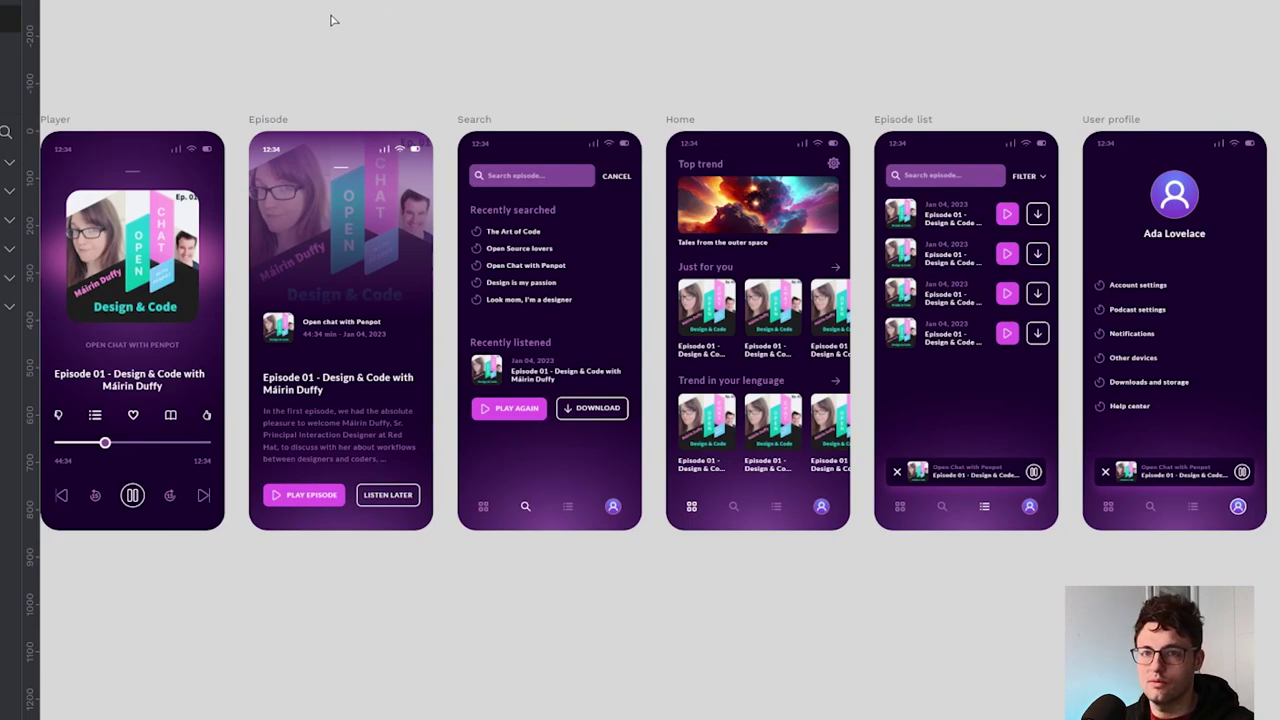
Step: Publish Podcast app as a shared library using File > Add as Shared Library, then confirm
left_click(75, 19)
mouse_move(155, 50)
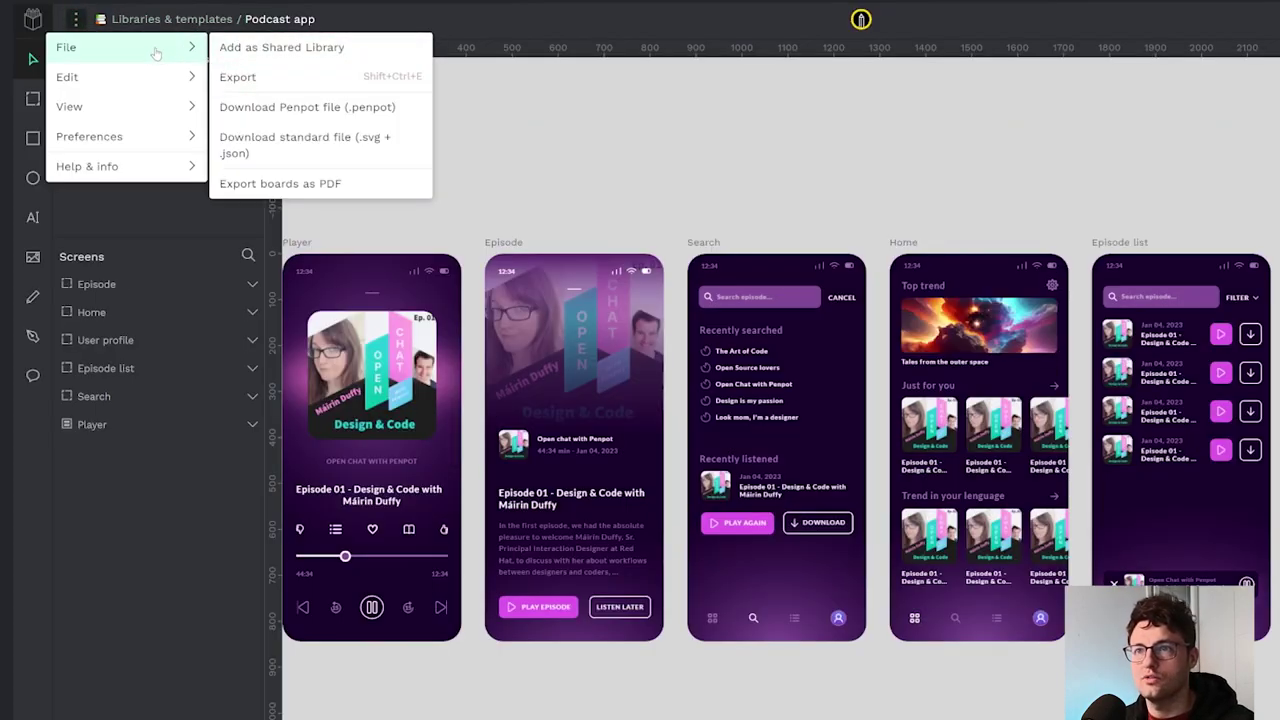
left_click(283, 52)
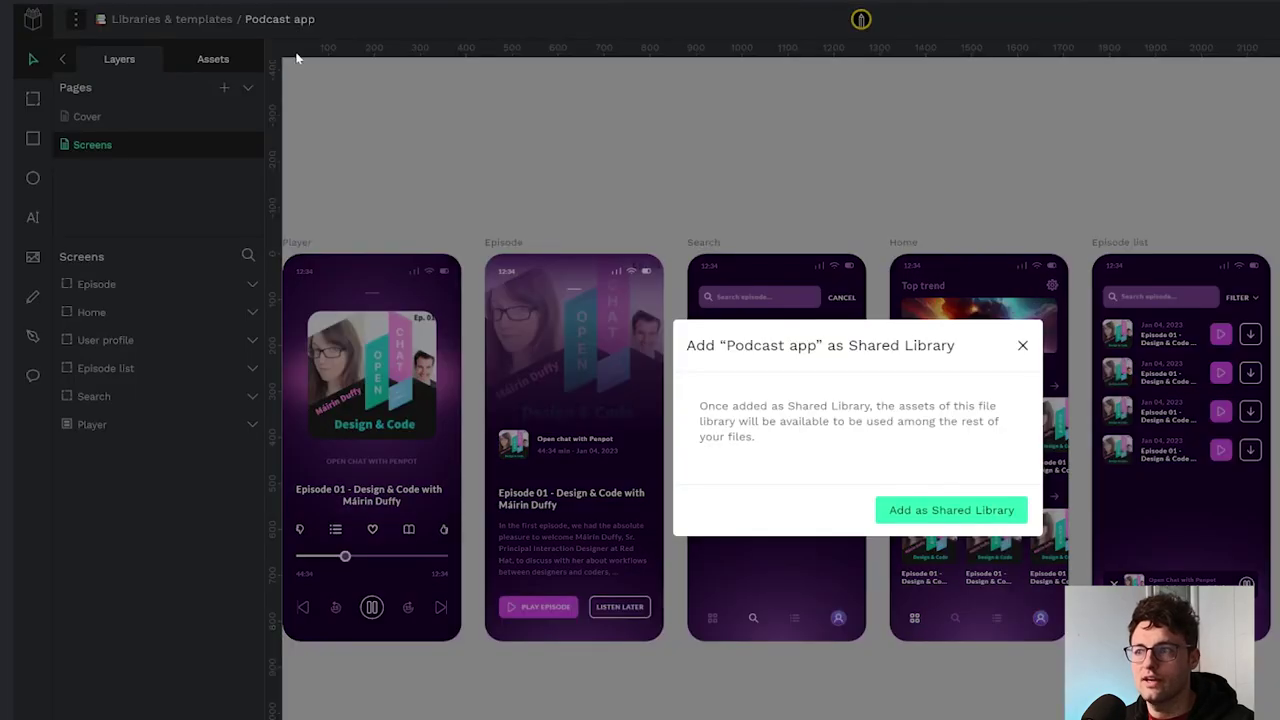
left_click(926, 518)
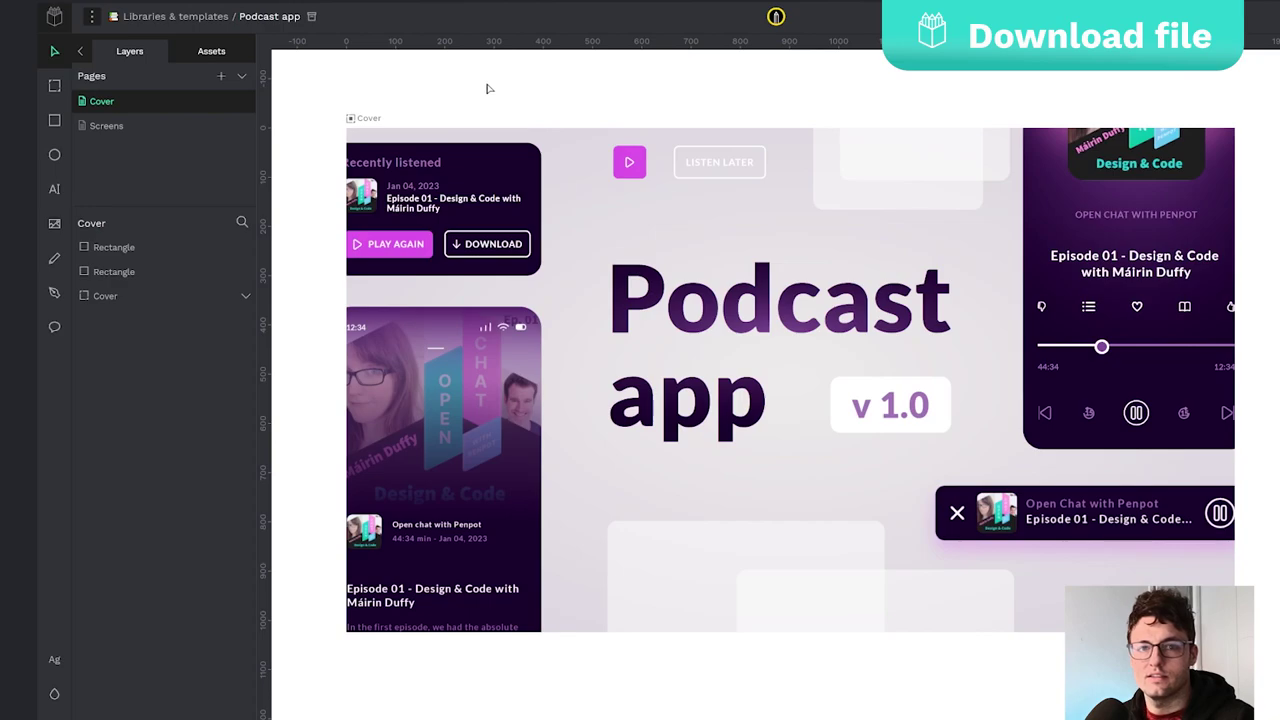
Step: Download the Podcast app file as a .penpot file from the File menu
left_click(91, 16)
mouse_move(123, 47)
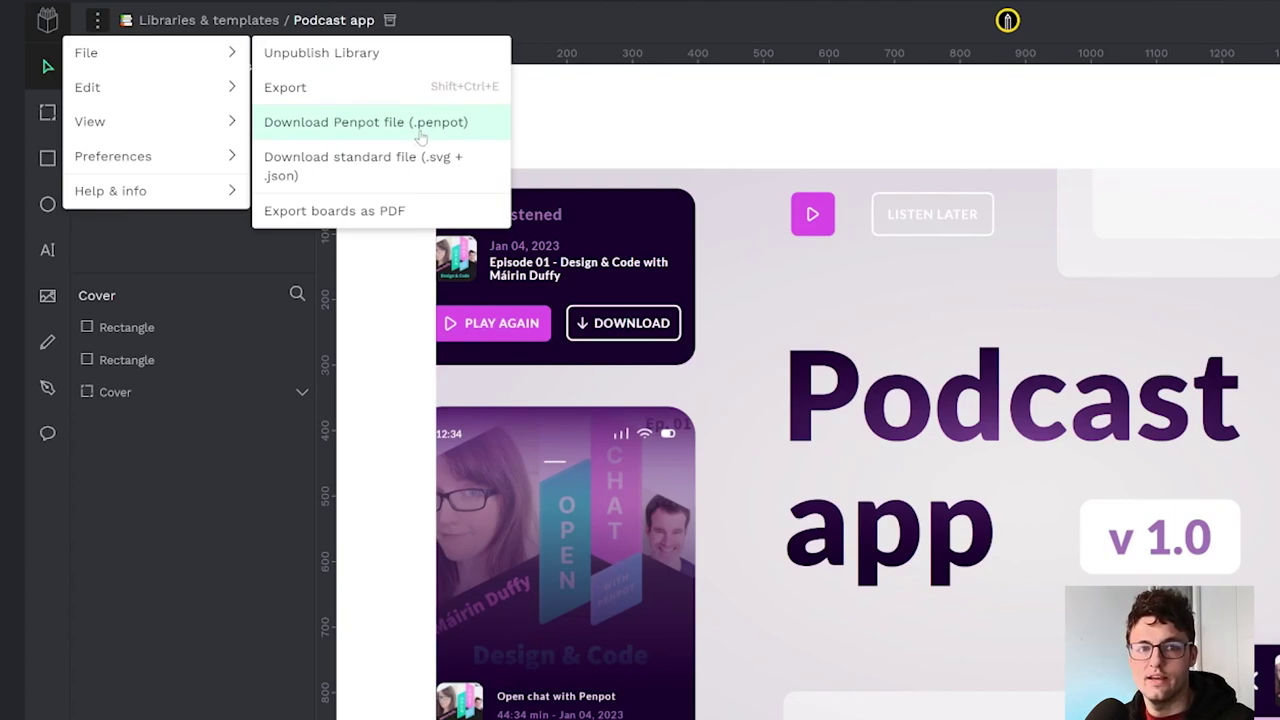
left_click(700, 137)
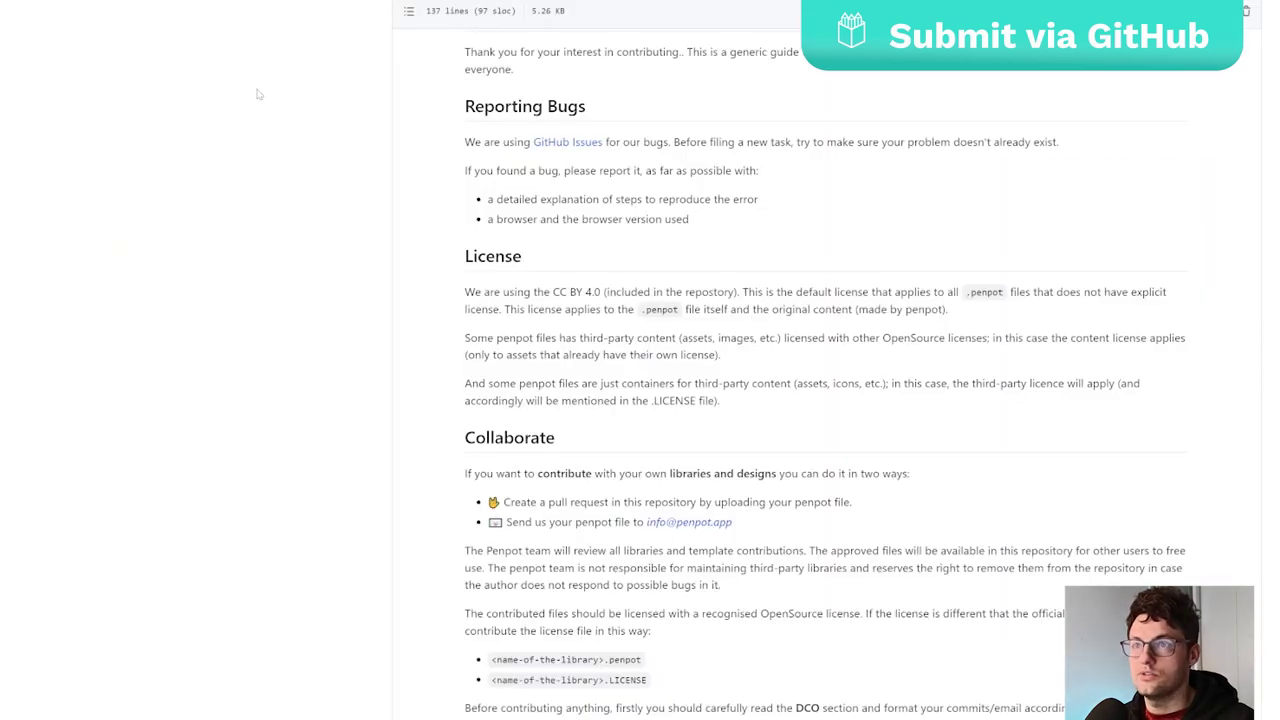
Step: Go back from CONTRIBUTING.md and scroll through the penpot-files repository's contributed files
scroll(257, 94, "up", 5)
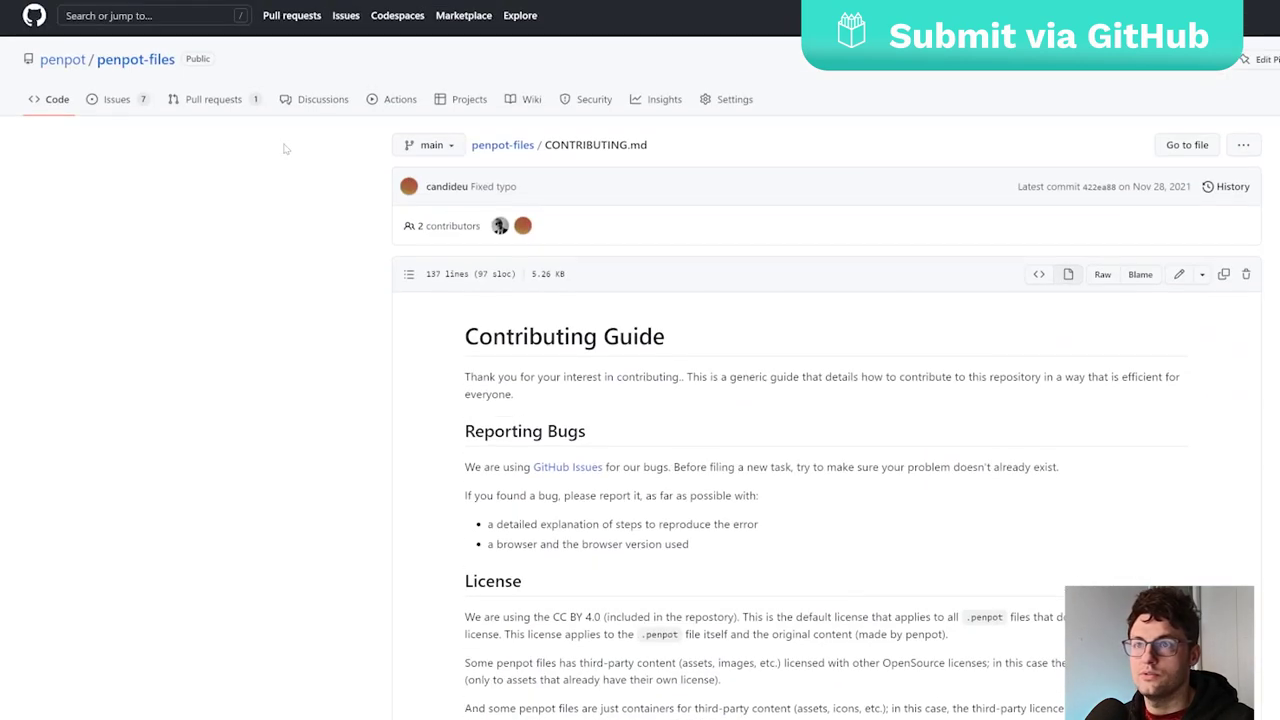
key("alt+Left")
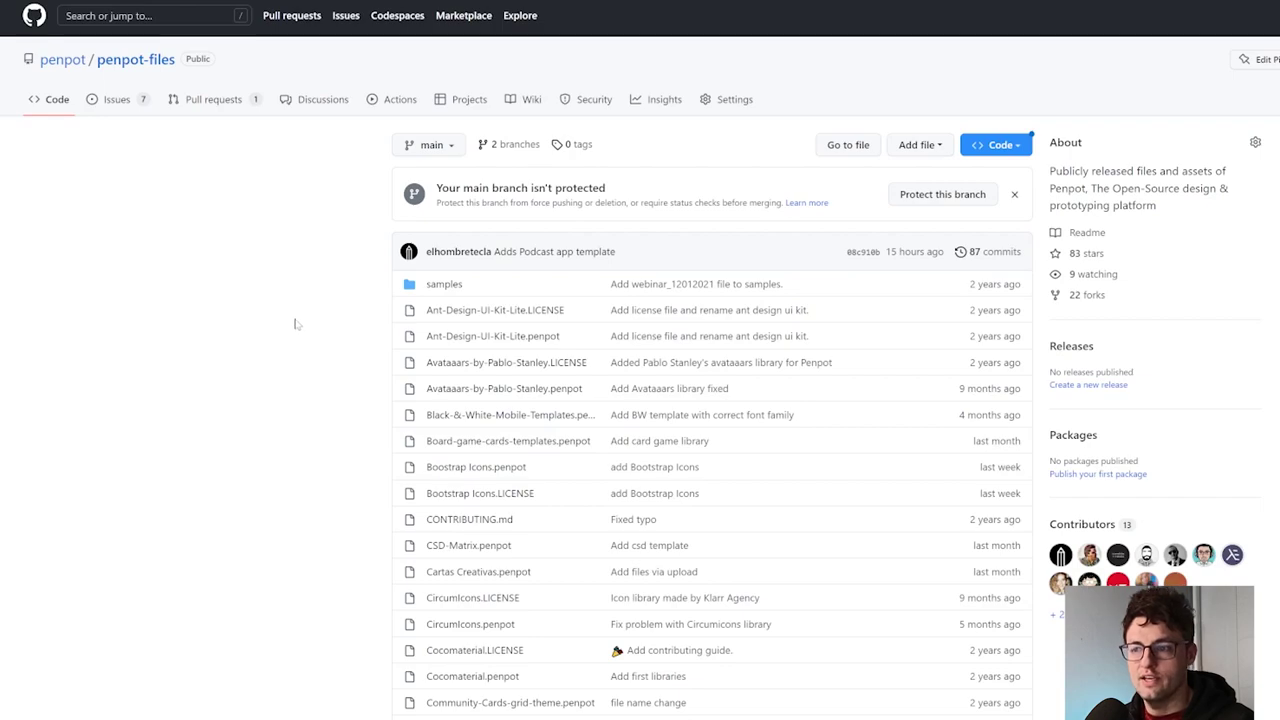
scroll(294, 320, "down", 2)
scroll(482, 333, "down", 4)
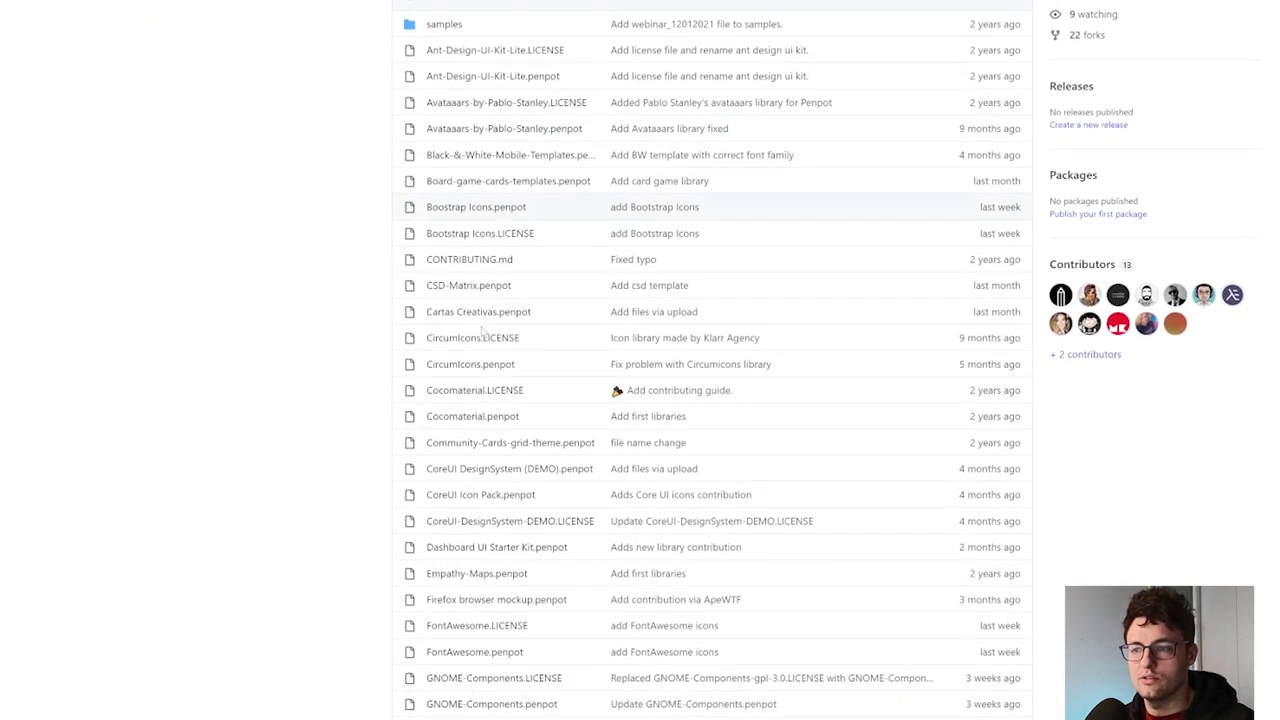
scroll(482, 333, "down", 2)
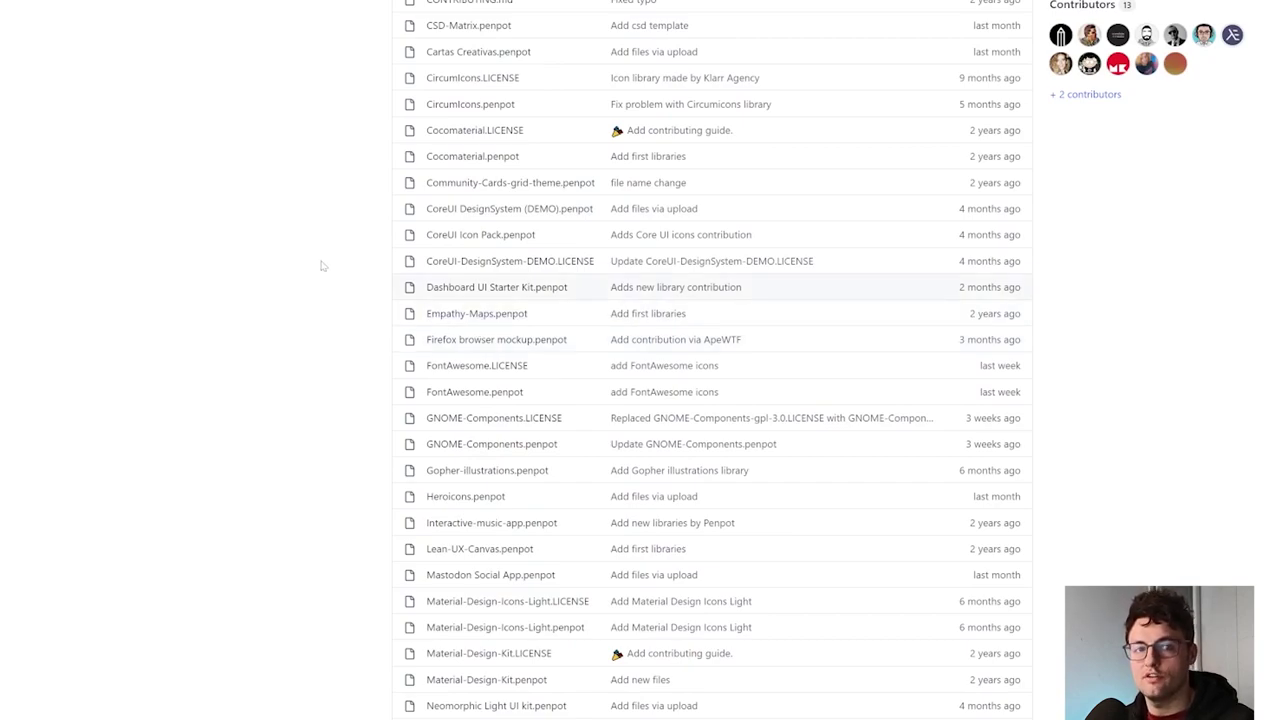
scroll(323, 265, "up", 8)
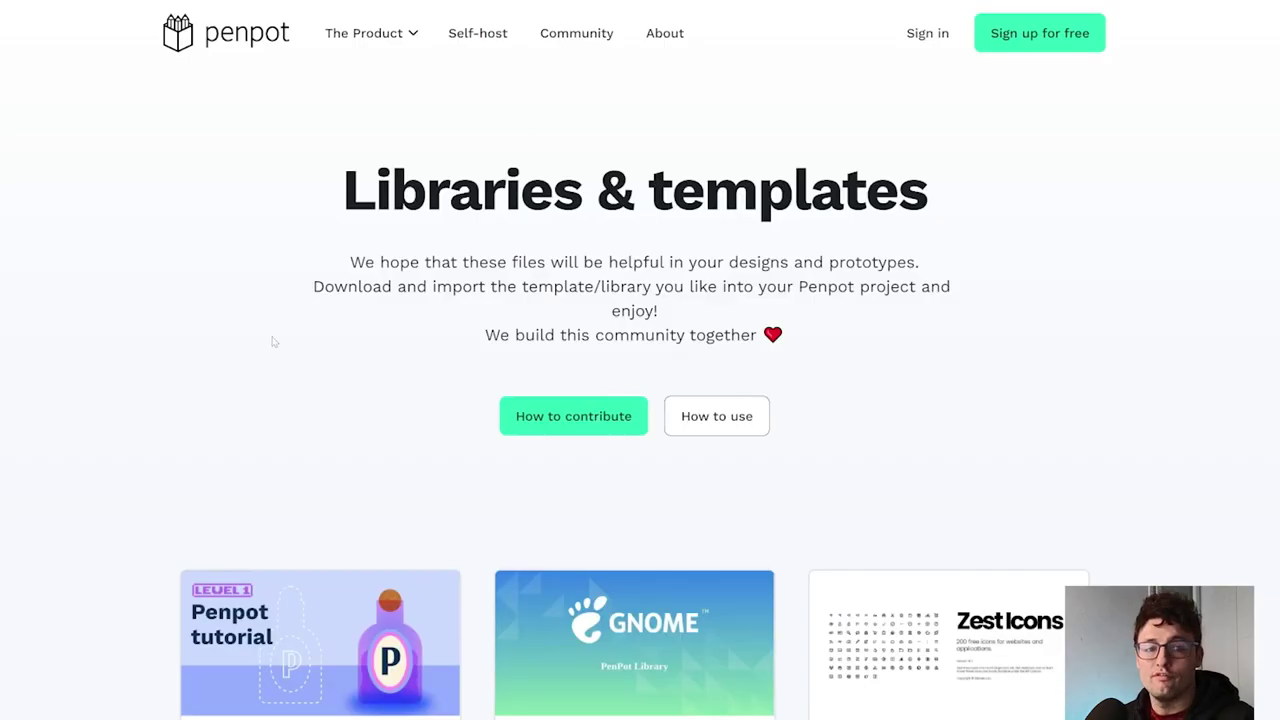
scroll(273, 342, "down", 1)
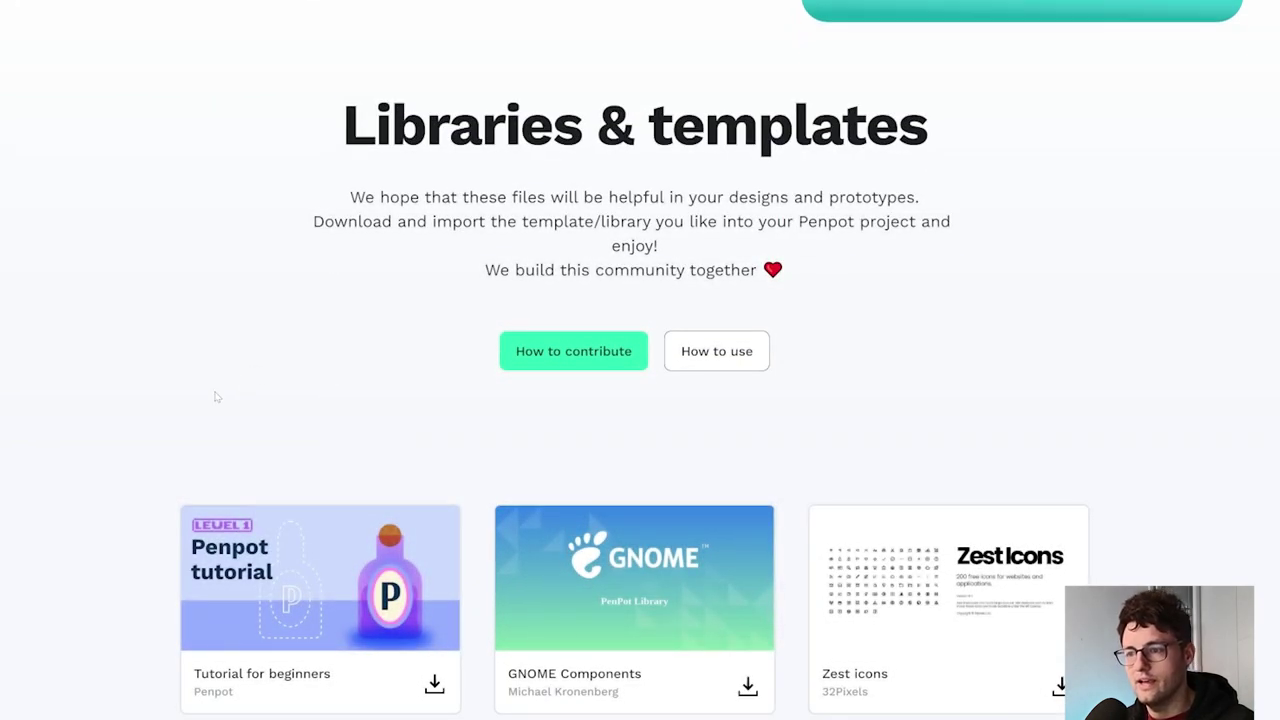
Step: Open How to contribute and scroll down to the email and GitHub submission steps
scroll(292, 408, "up", 1)
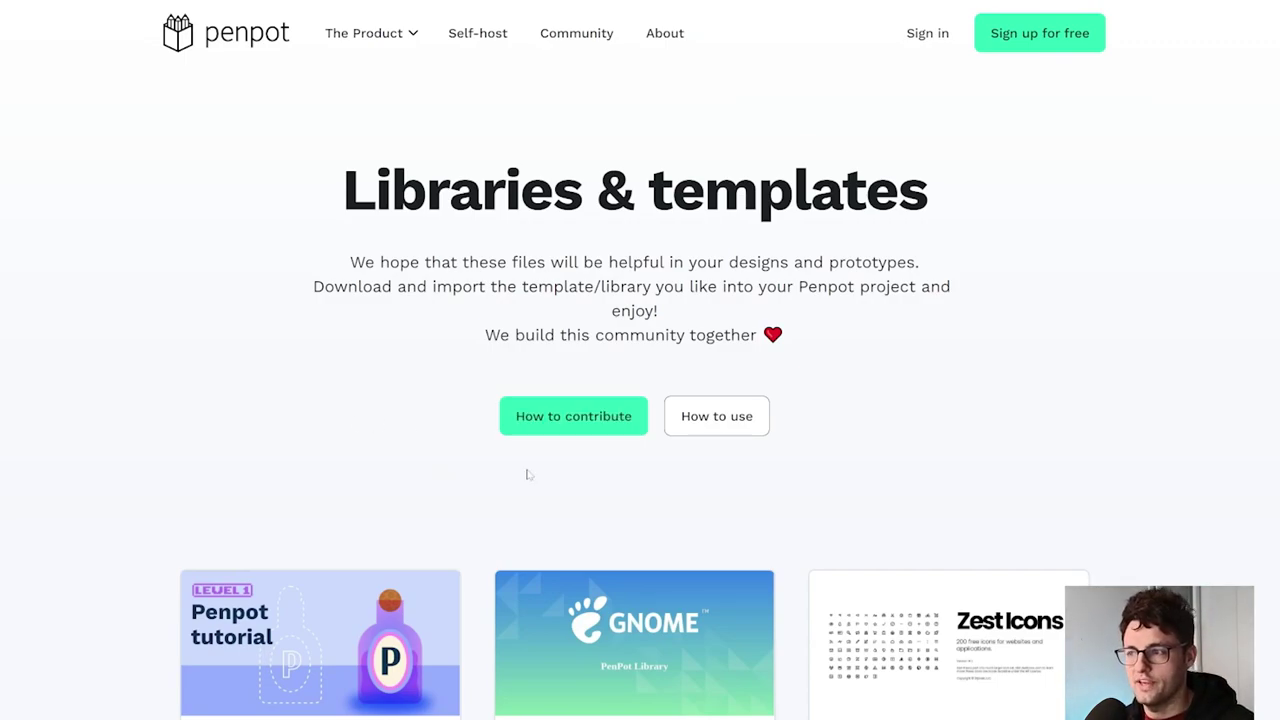
left_click(548, 426)
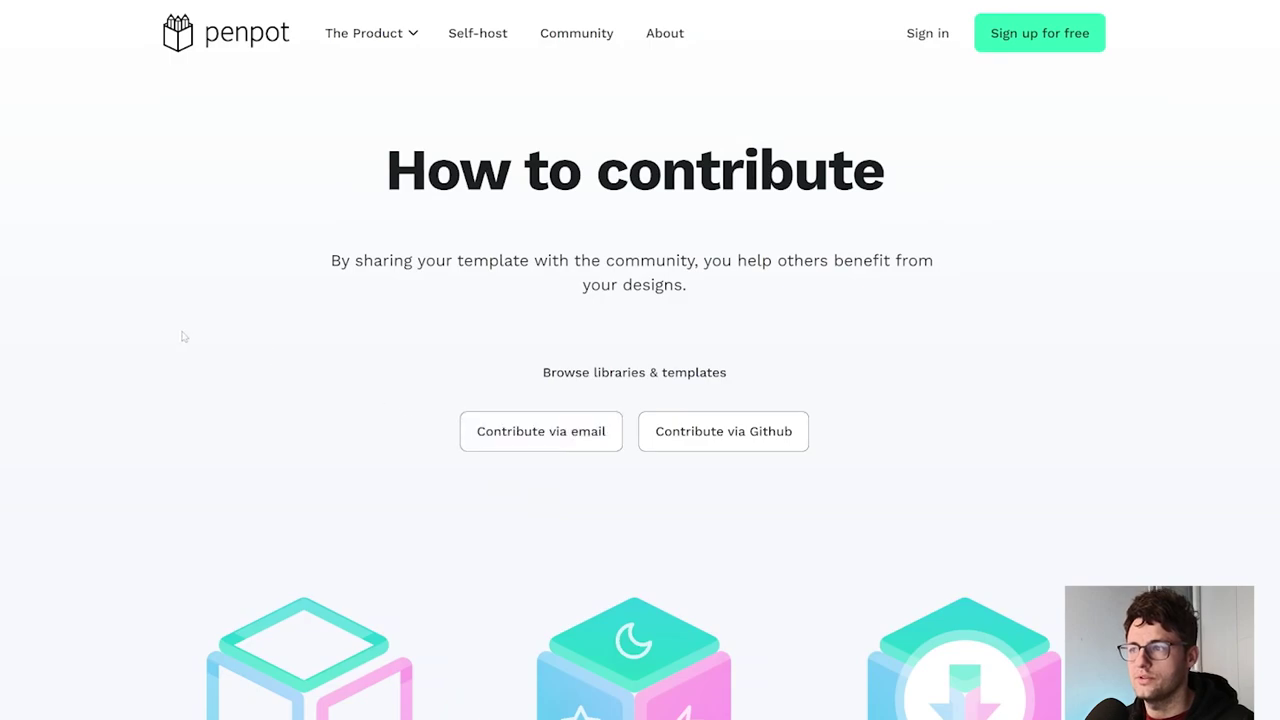
scroll(104, 341, "down", 3)
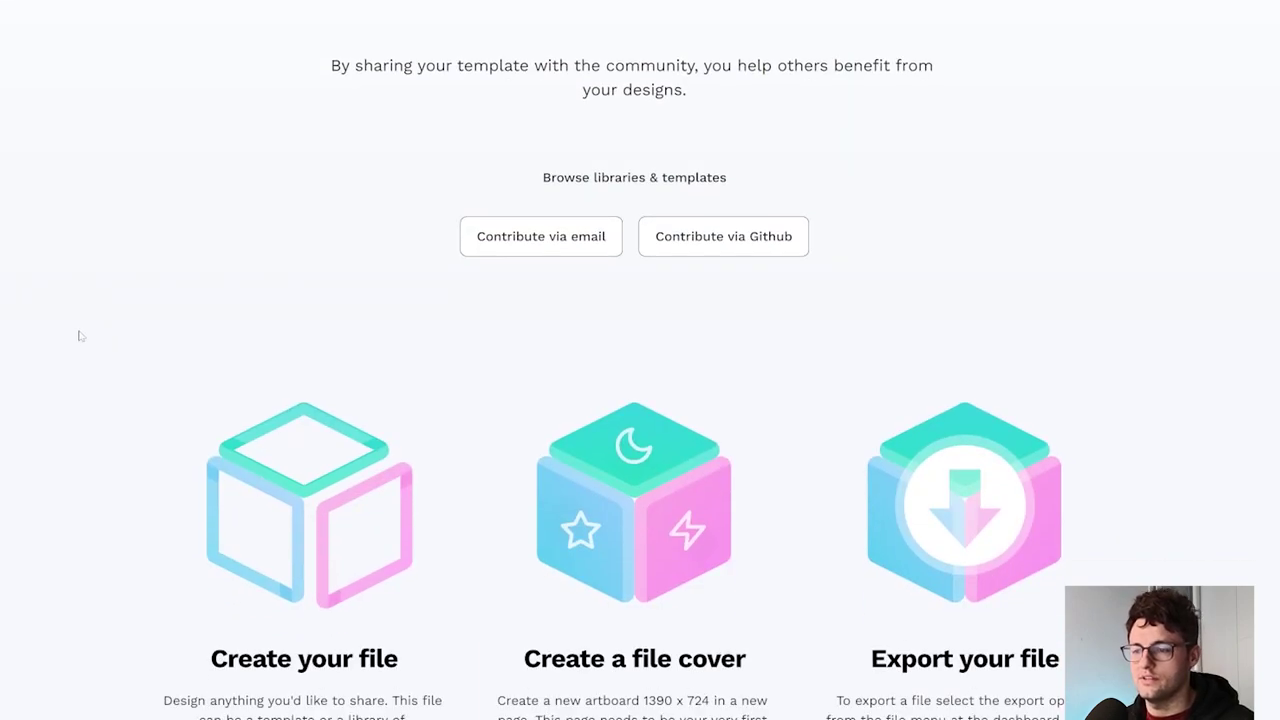
scroll(71, 332, "down", 1)
scroll(53, 327, "down", 4)
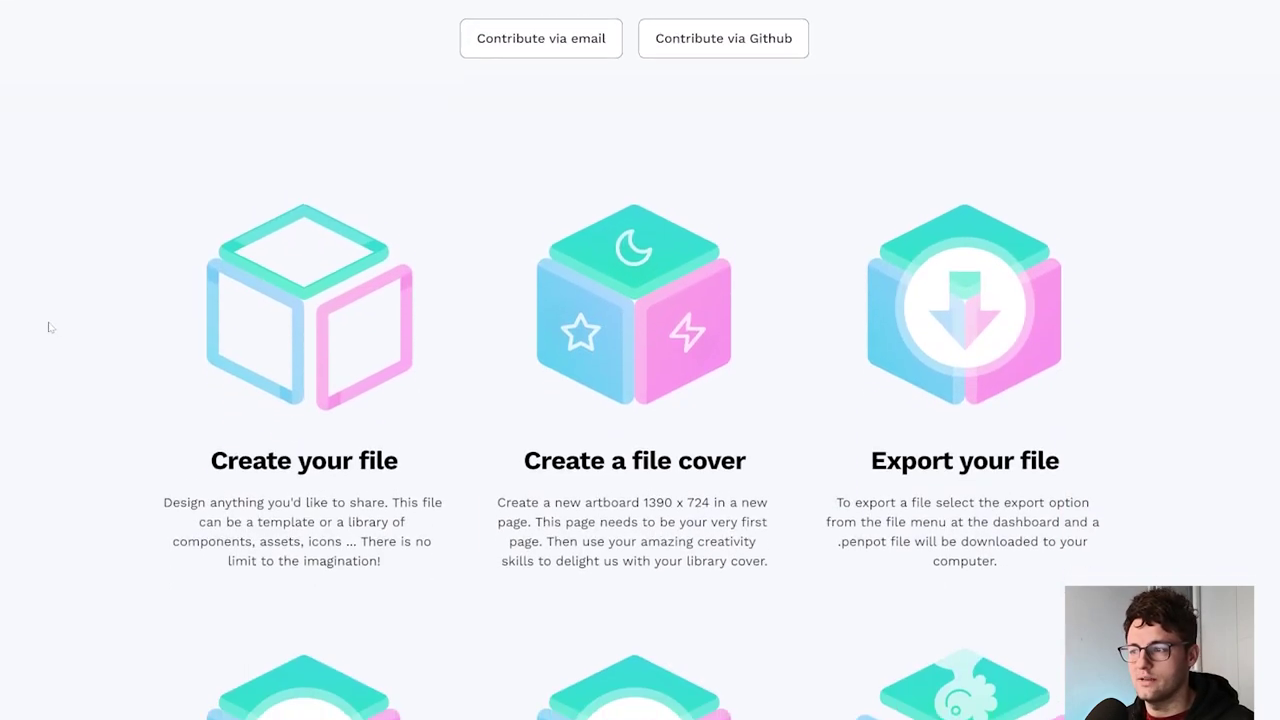
scroll(50, 327, "down", 3)
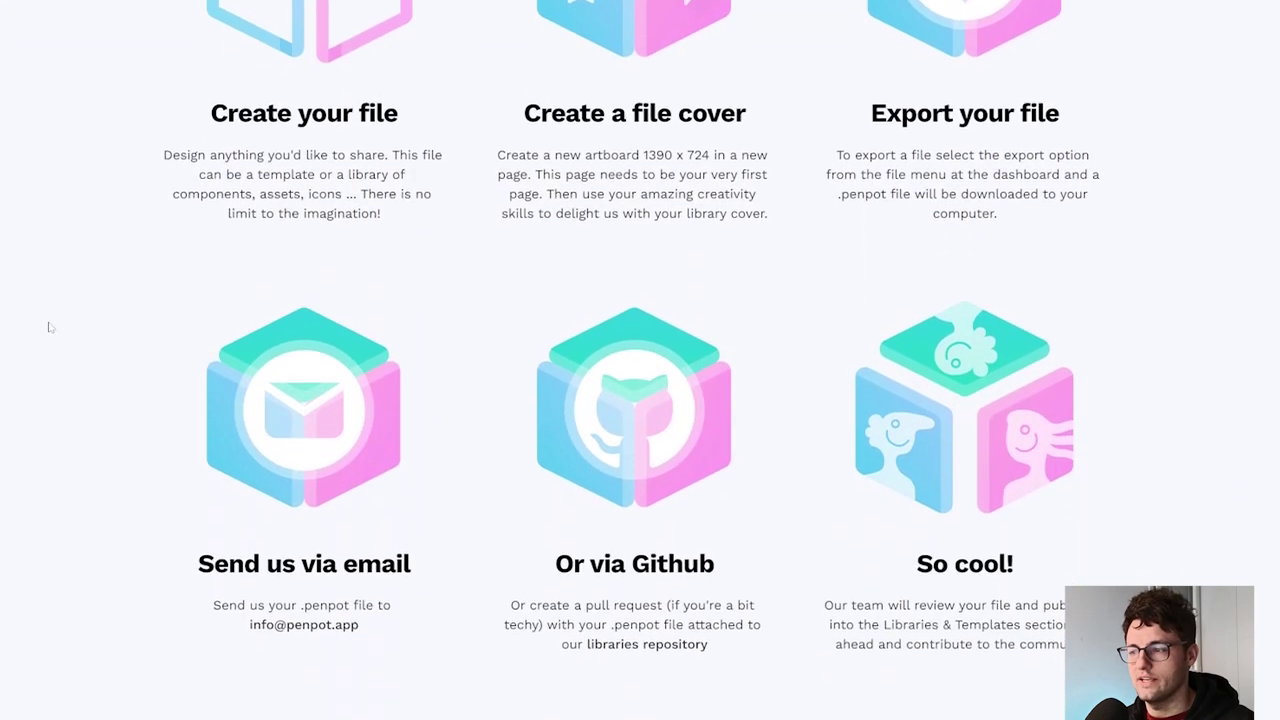